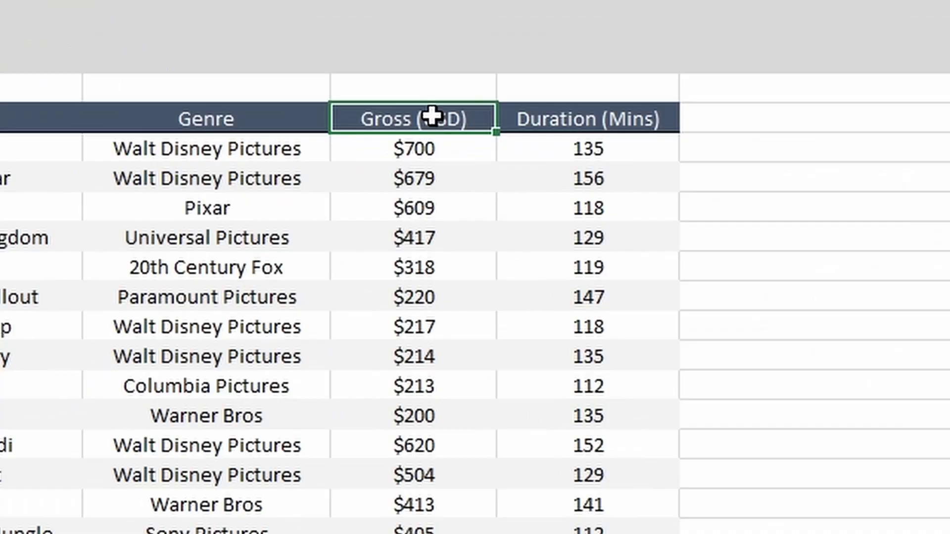
- Rename the F3 header to 'Gross (in Million $)', widen column F, then narrow it back
{"action": "double_click", "coordinate": [454, 169]}
{"action": "type", "text": "in Million $"}
{"action": "key", "text": "Return"}
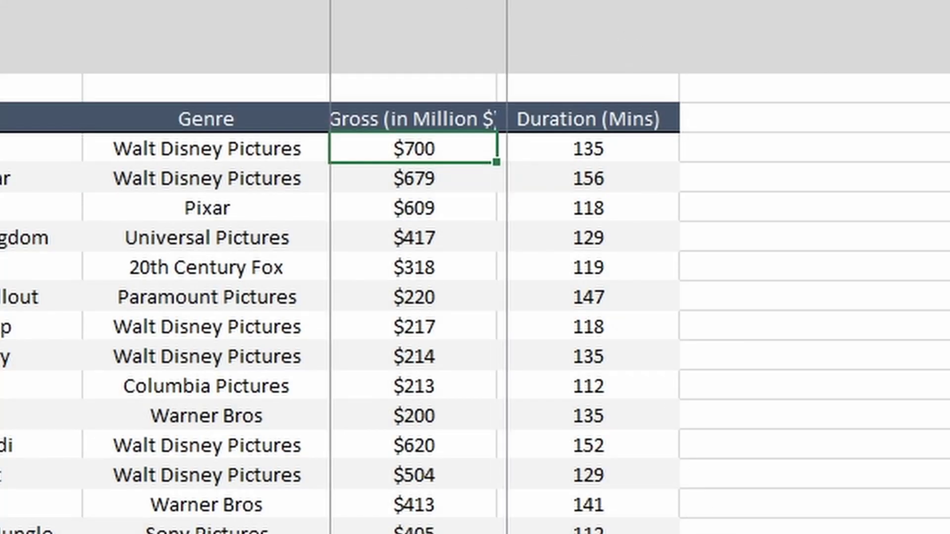
{"action": "left_click_drag", "start_coordinate": [505, 89], "coordinate": [533, 89]}
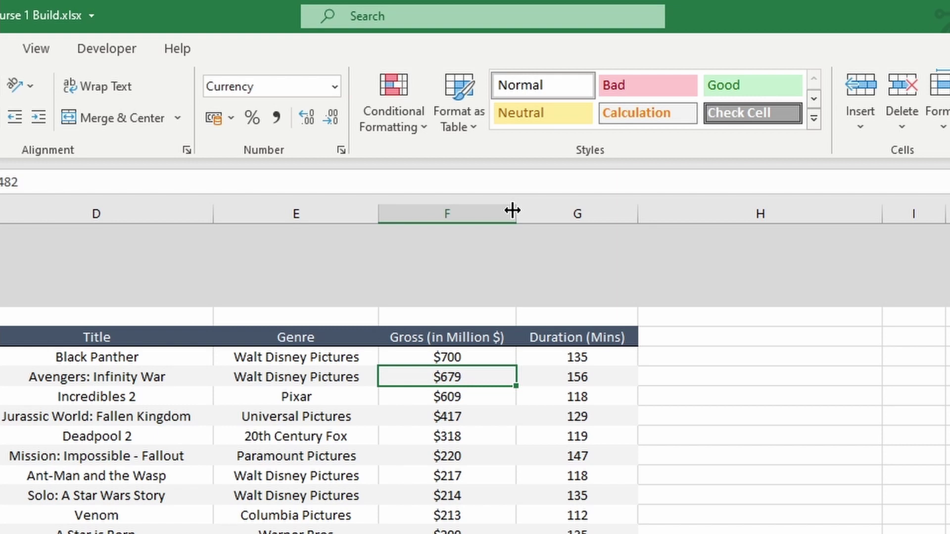
{"action": "left_click_drag", "start_coordinate": [515, 213], "coordinate": [472, 213]}
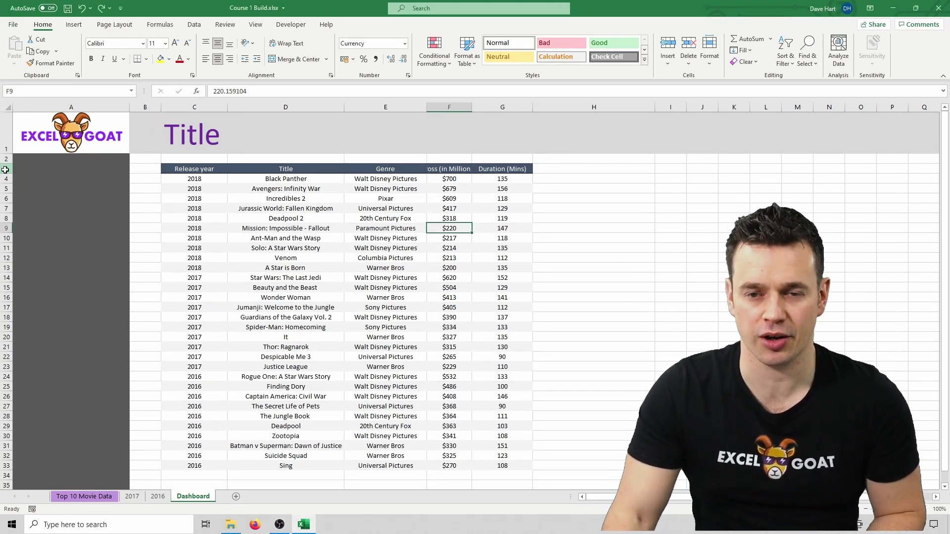
- Make row 3 taller with Wrap Text and break the header into 'Gross' over '(in Million $)'
{"action": "left_click", "coordinate": [6, 173]}
{"action": "left_click_drag", "start_coordinate": [11, 109], "coordinate": [13, 130]}
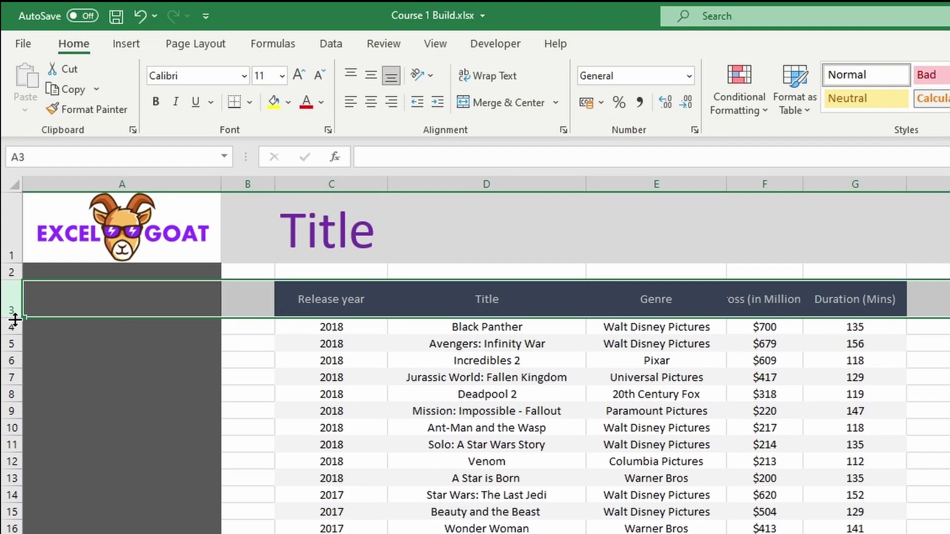
{"action": "left_click", "coordinate": [494, 75]}
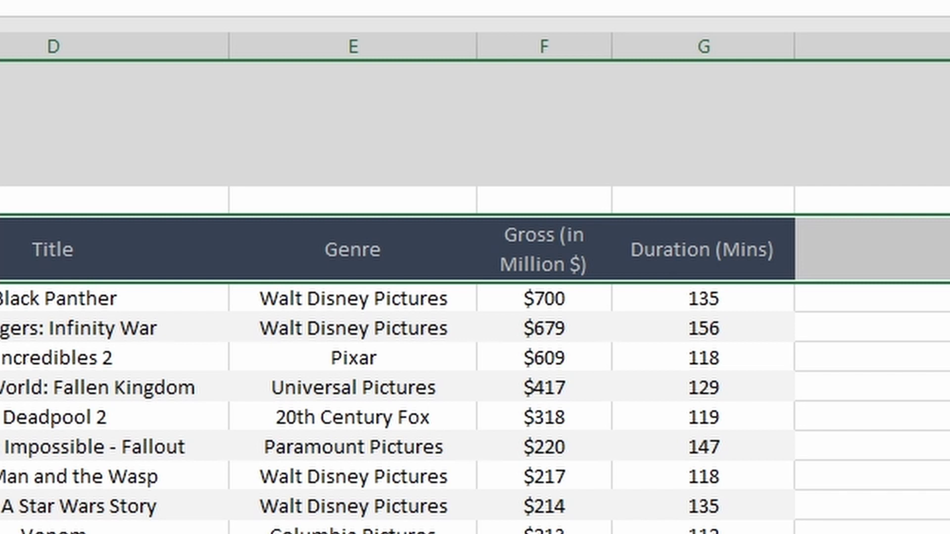
{"action": "left_click", "coordinate": [544, 328]}
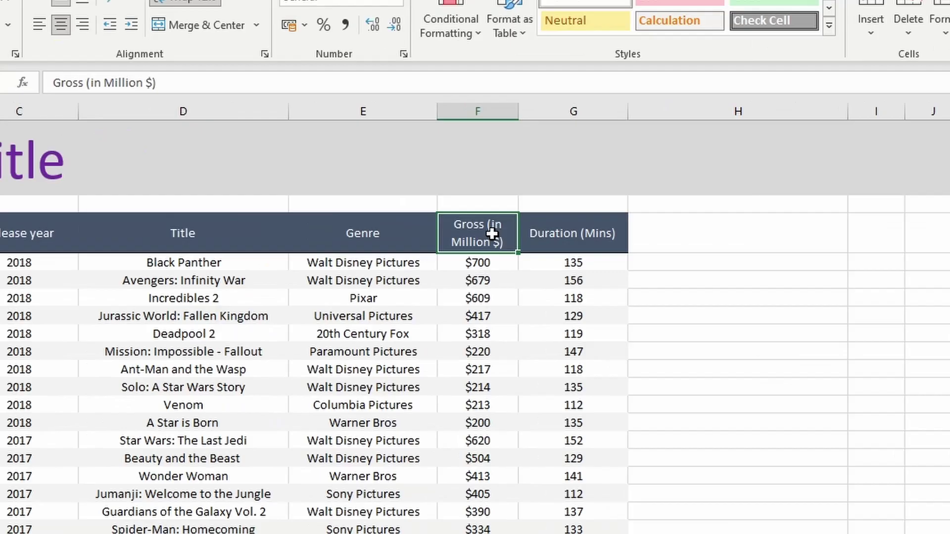
{"action": "double_click", "coordinate": [462, 170]}
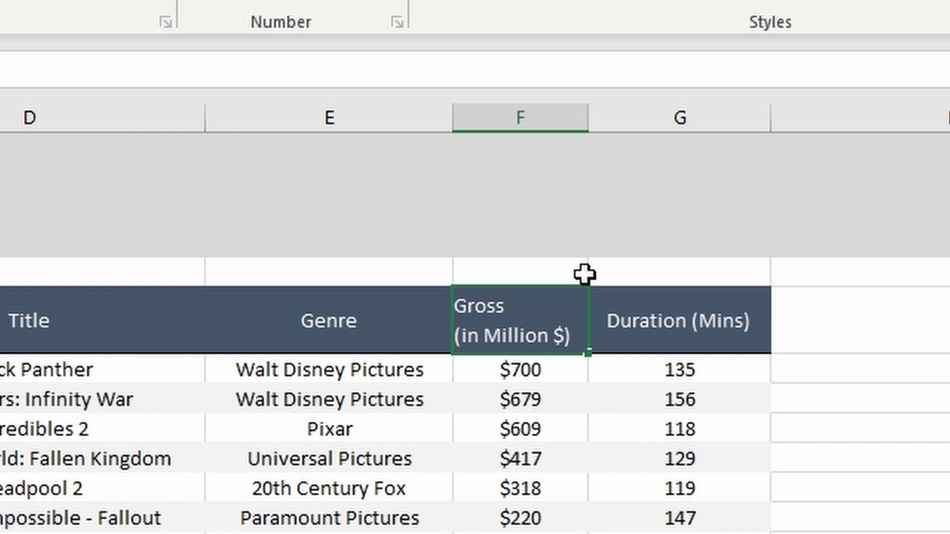
{"action": "key", "text": "Return"}
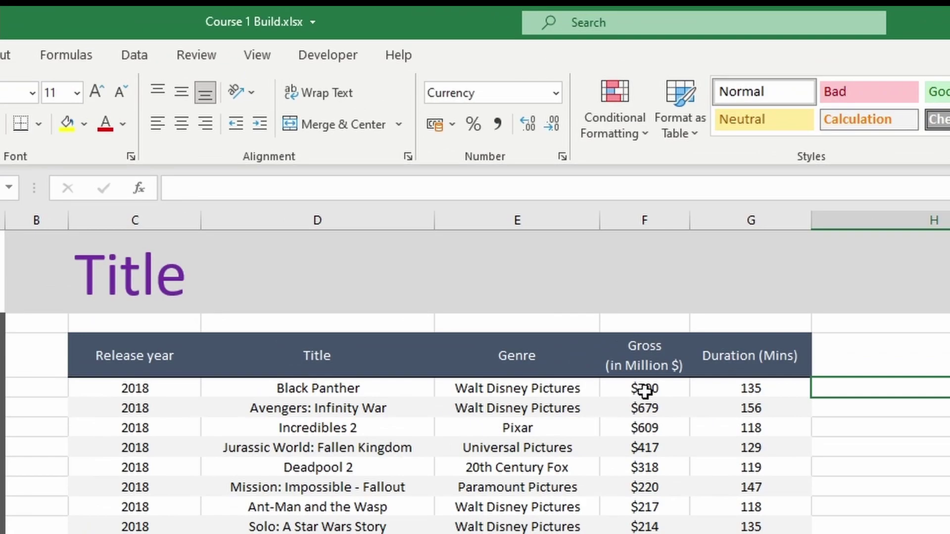
- Enter =F4*1000000 in H4 to show Black Panther's full gross amount
{"action": "left_click", "coordinate": [448, 191]}
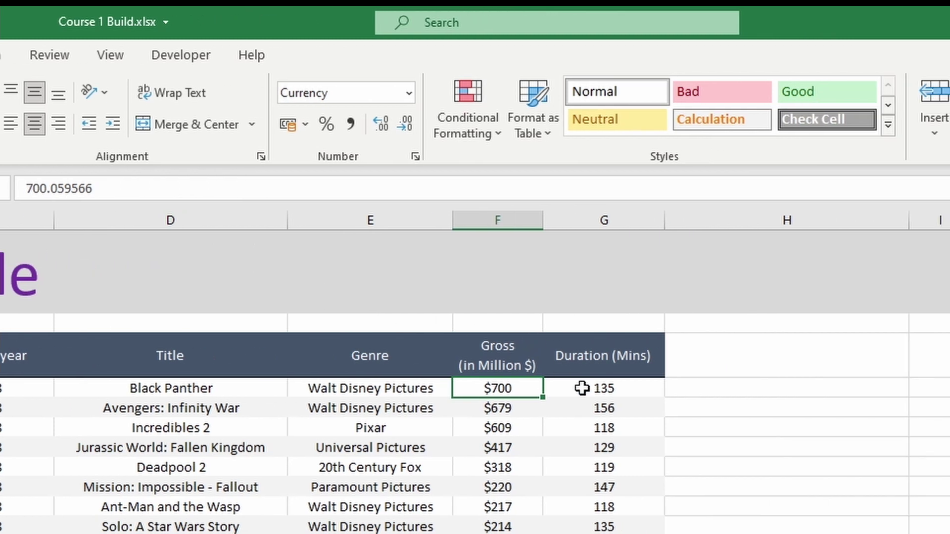
{"action": "left_click", "coordinate": [721, 389]}
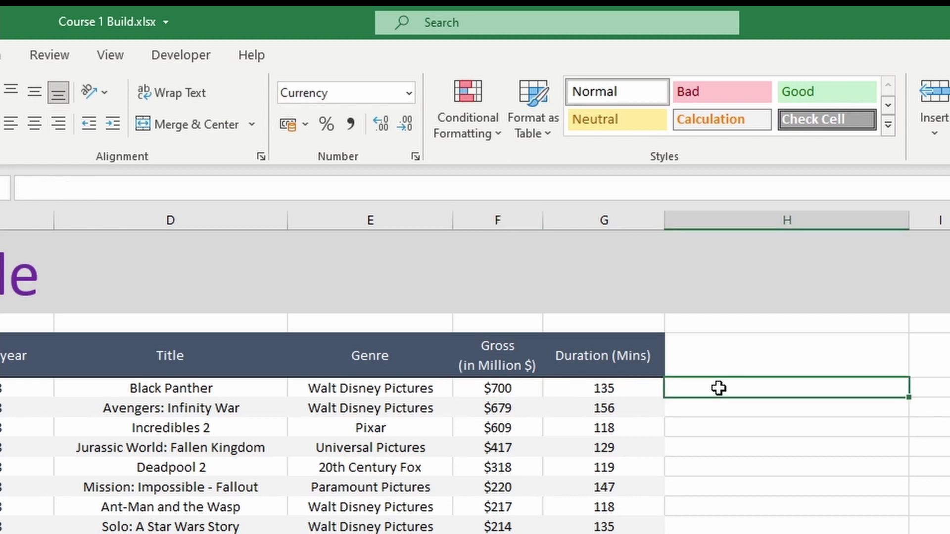
{"action": "type", "text": "="}
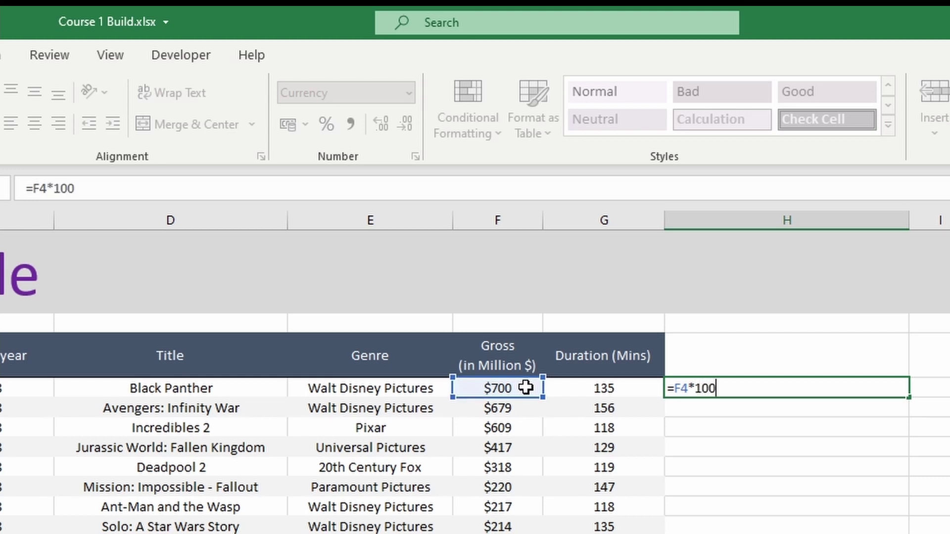
{"action": "key", "text": "Return"}
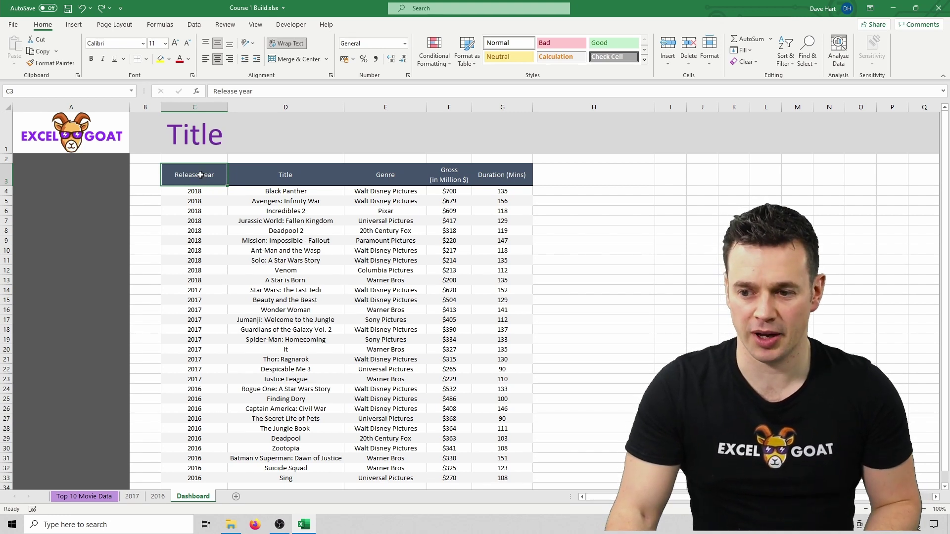
- Drag the table C3:G33 one column right to D3:H33, leaving column C empty
{"action": "mouse_move", "coordinate": [199, 178]}
{"action": "left_mouse_down"}
{"action": "mouse_move", "coordinate": [476, 432]}
{"action": "mouse_move", "coordinate": [505, 475]}
{"action": "left_mouse_up"}
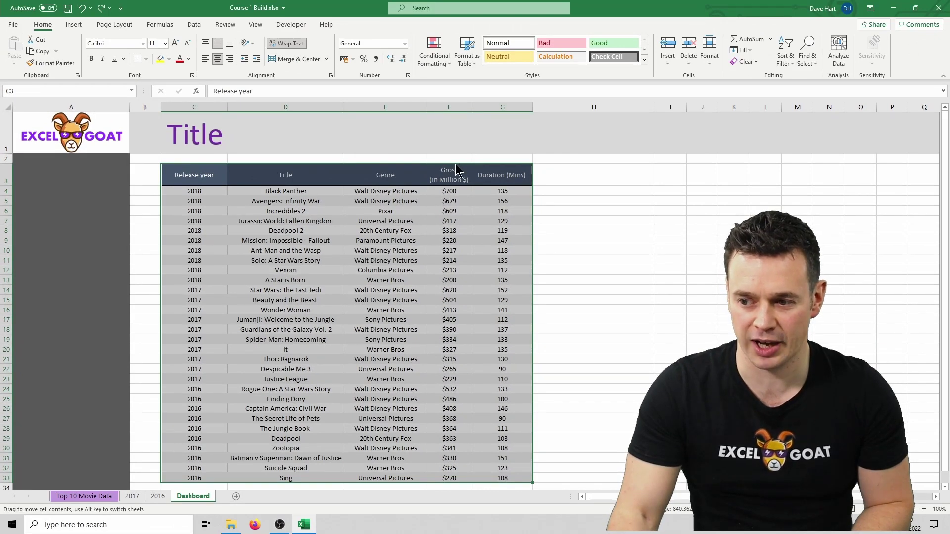
{"action": "left_click_drag", "start_coordinate": [455, 165], "coordinate": [636, 171]}
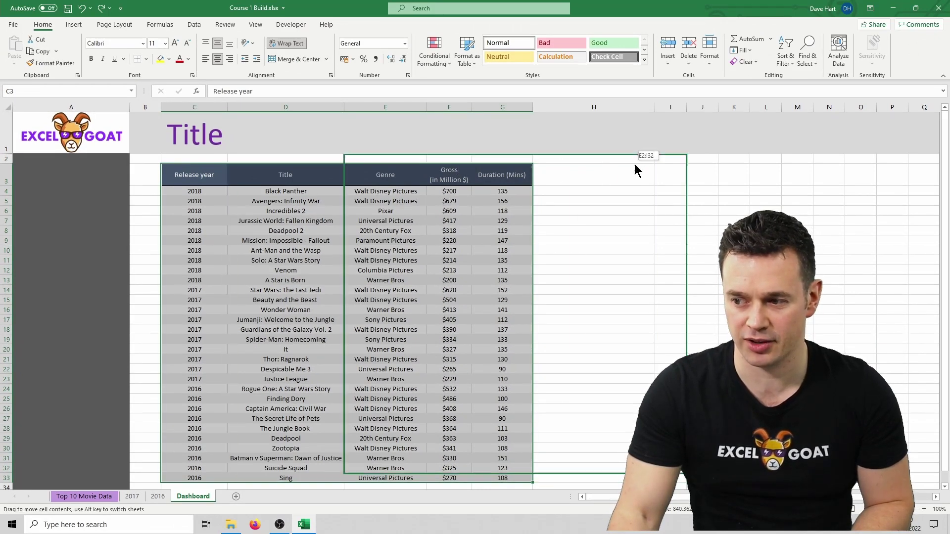
{"action": "mouse_move", "coordinate": [637, 171]}
{"action": "left_mouse_down"}
{"action": "mouse_move", "coordinate": [491, 204]}
{"action": "mouse_move", "coordinate": [523, 175]}
{"action": "left_mouse_up"}
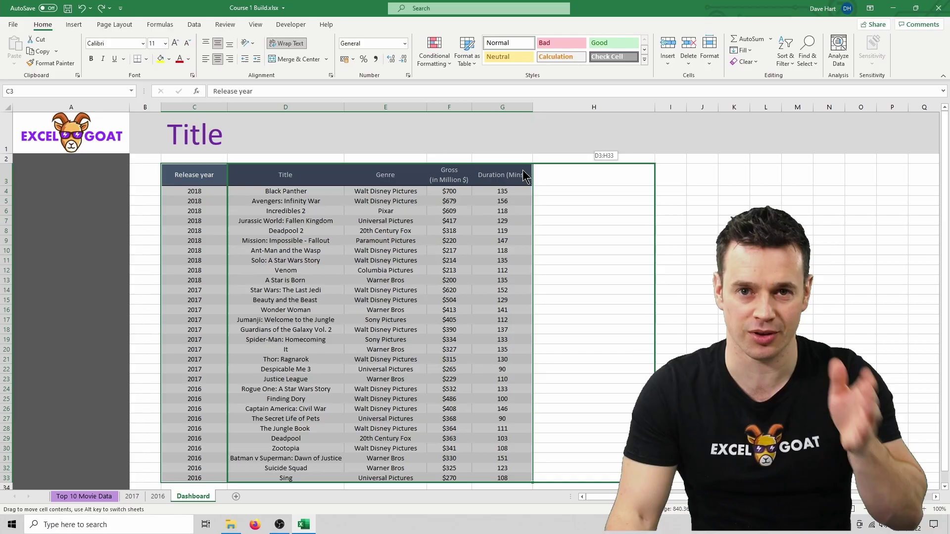
{"action": "left_click_drag", "start_coordinate": [522, 175], "coordinate": [522, 174]}
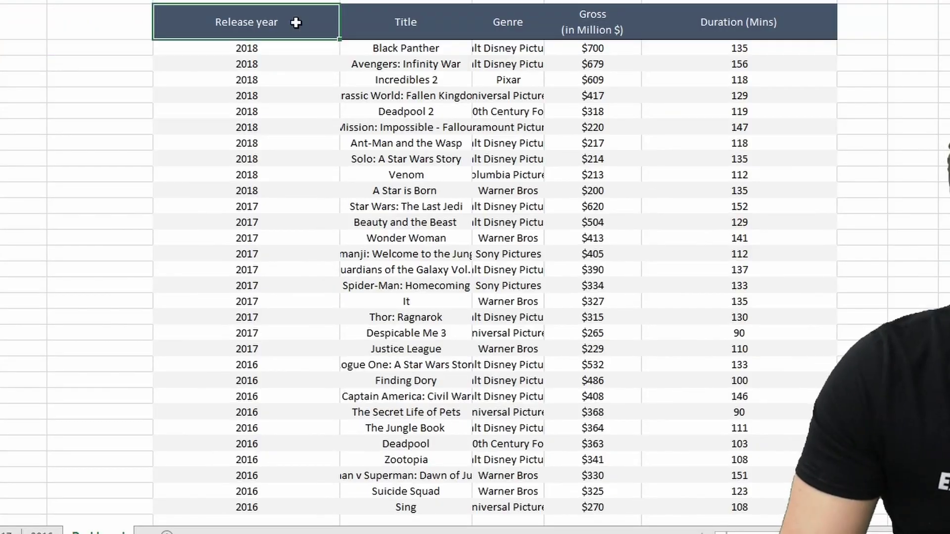
- Copy the Release year column D3:D33 into column C with the fill handle
{"action": "left_click_drag", "start_coordinate": [295, 22], "coordinate": [310, 508]}
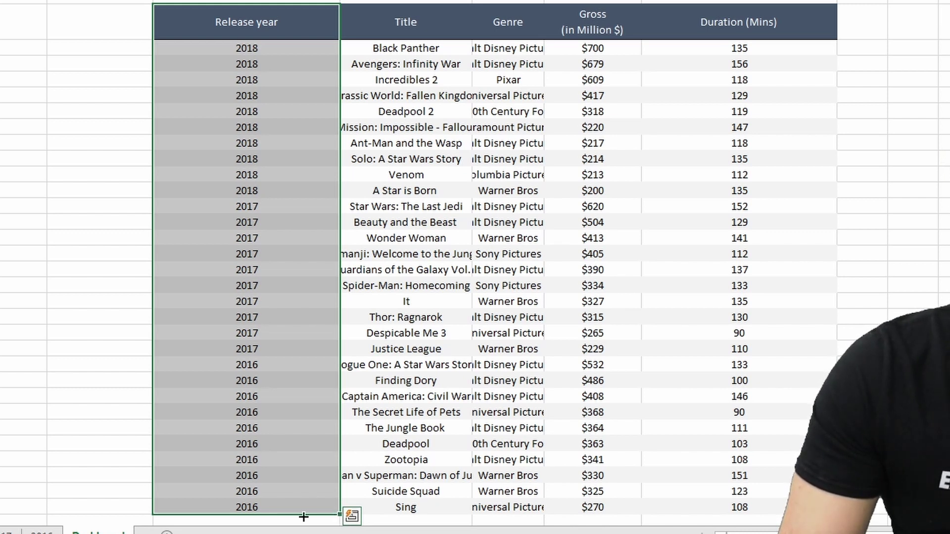
{"action": "left_click_drag", "start_coordinate": [303, 518], "coordinate": [74, 516]}
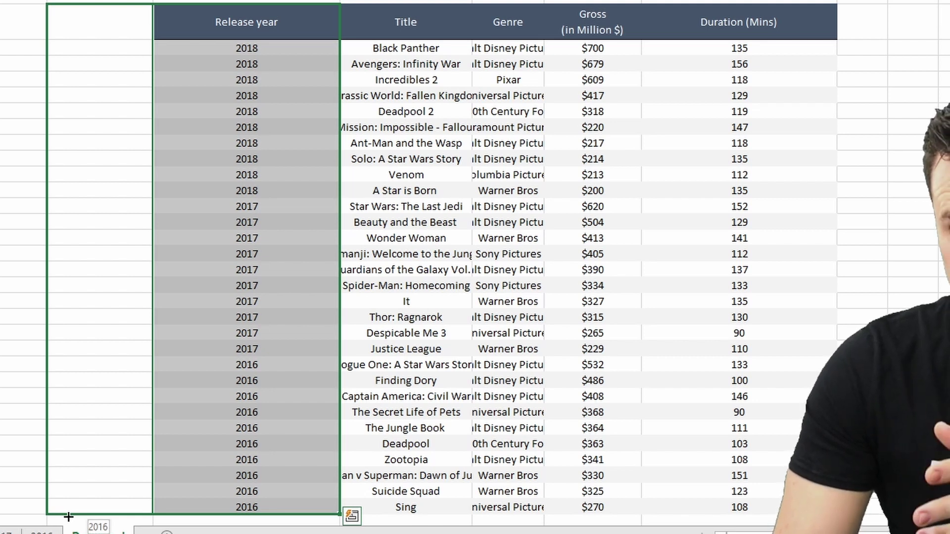
{"action": "left_click_drag", "start_coordinate": [68, 517], "coordinate": [69, 517]}
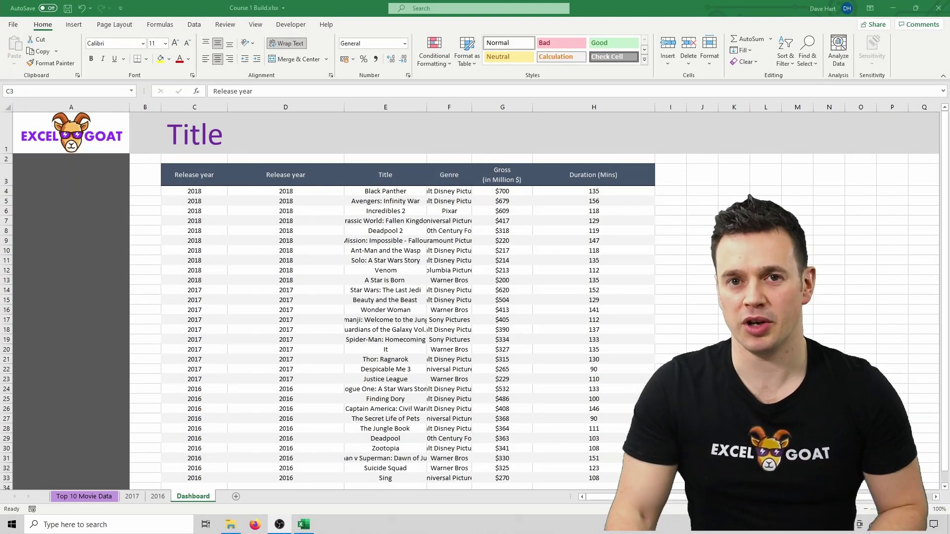
- Head column C 'Position' and fill-number the 2018 movies 1 to 10
{"action": "left_click", "coordinate": [221, 176]}
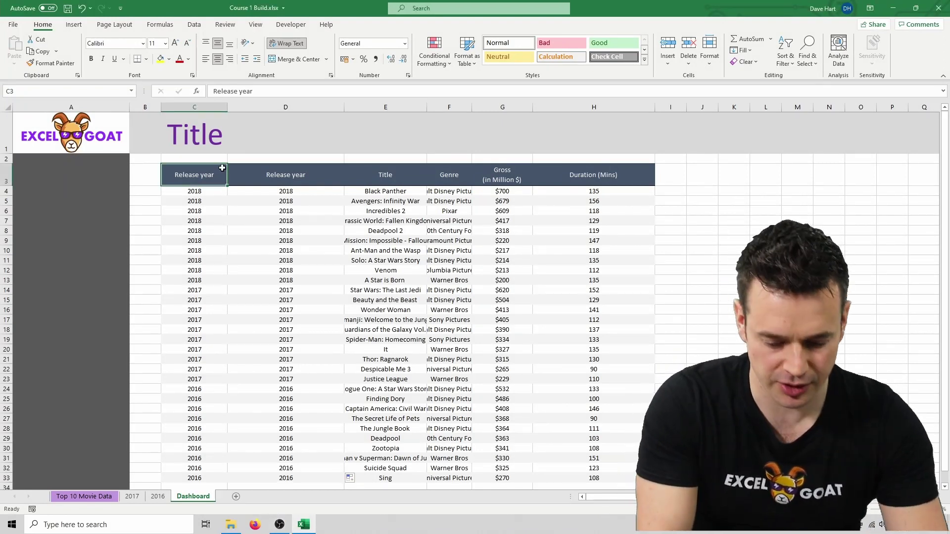
{"action": "type", "text": "Position"}
{"action": "key", "text": "Return"}
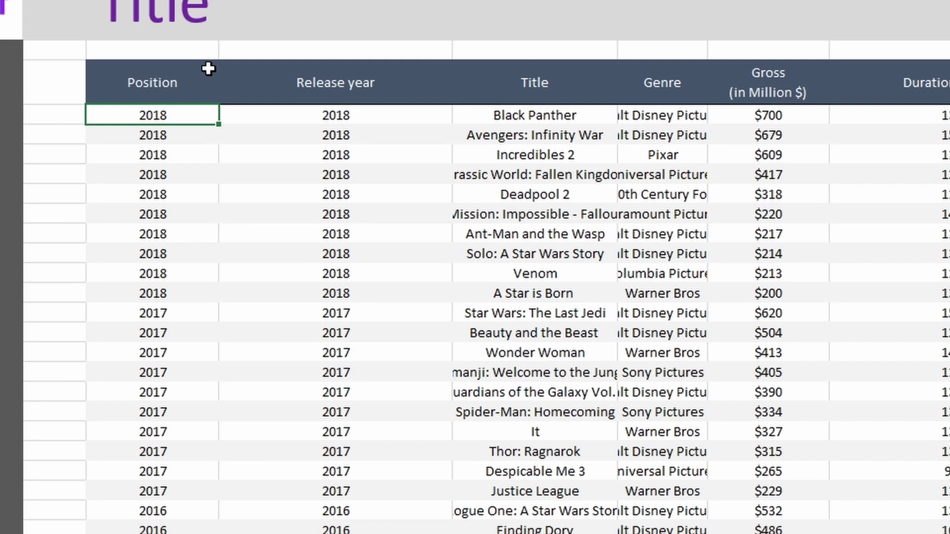
{"action": "type", "text": "12"}
{"action": "type", "text": "1"}
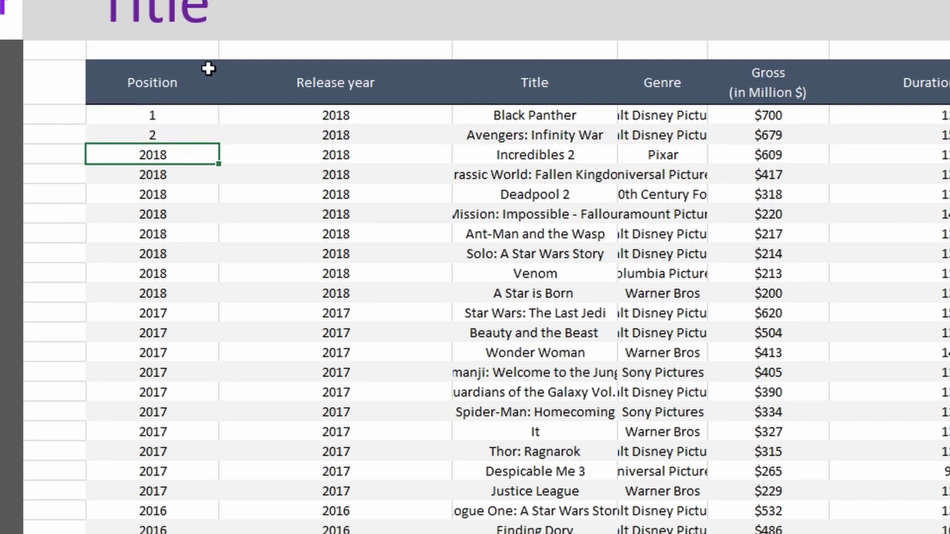
{"action": "left_click_drag", "start_coordinate": [203, 116], "coordinate": [204, 137]}
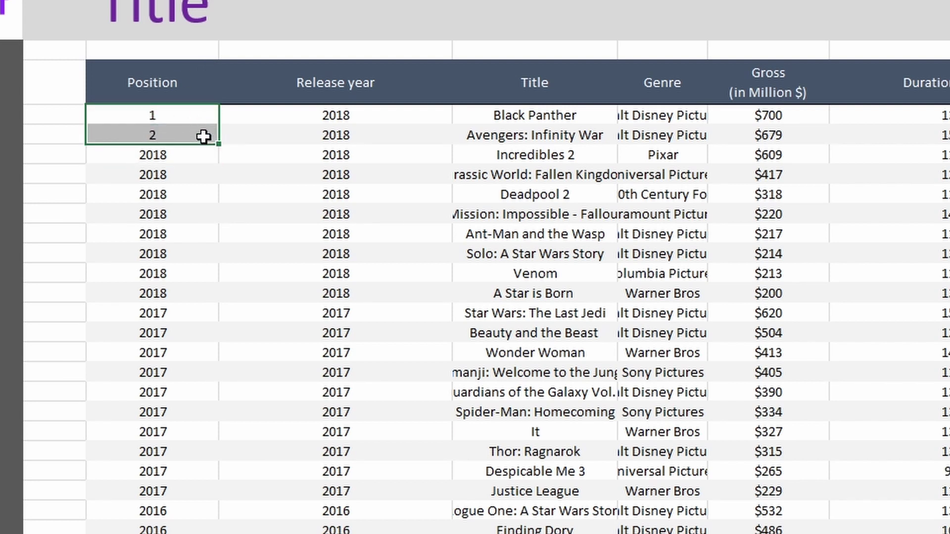
{"action": "mouse_move", "coordinate": [220, 145]}
{"action": "left_mouse_down"}
{"action": "mouse_move", "coordinate": [215, 274]}
{"action": "mouse_move", "coordinate": [223, 300]}
{"action": "left_mouse_up"}
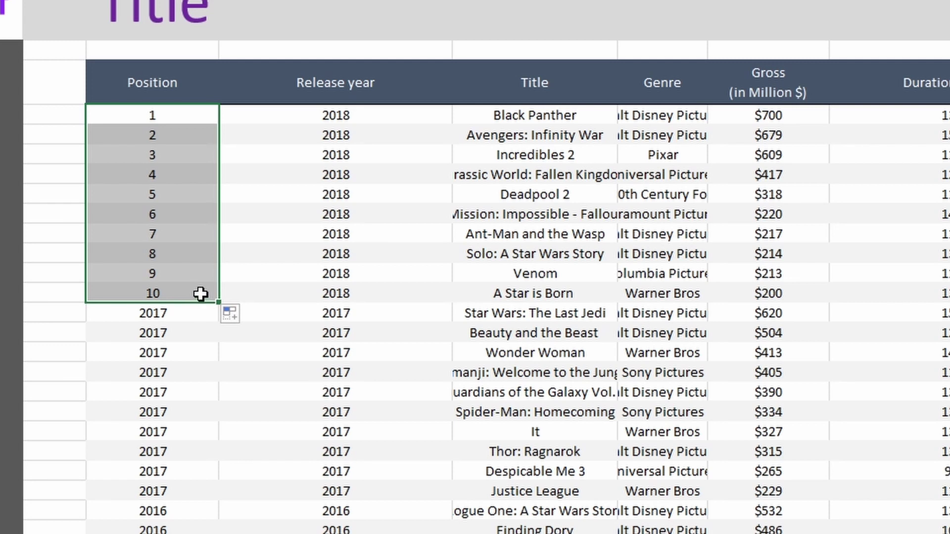
- Copy the numbers 1–10 and paste them beside the 2017 and 2016 movies
{"action": "right_click", "coordinate": [134, 149]}
{"action": "left_click", "coordinate": [211, 183]}
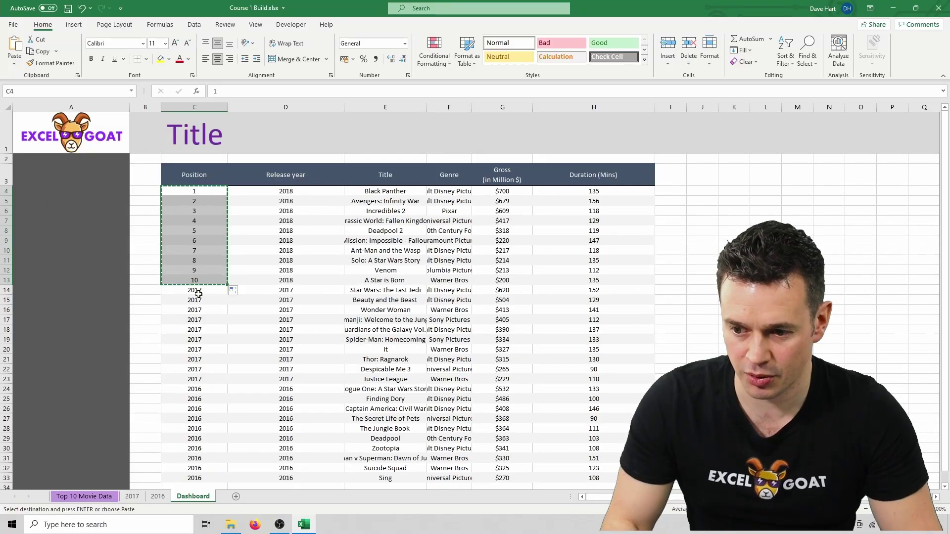
{"action": "right_click", "coordinate": [197, 292]}
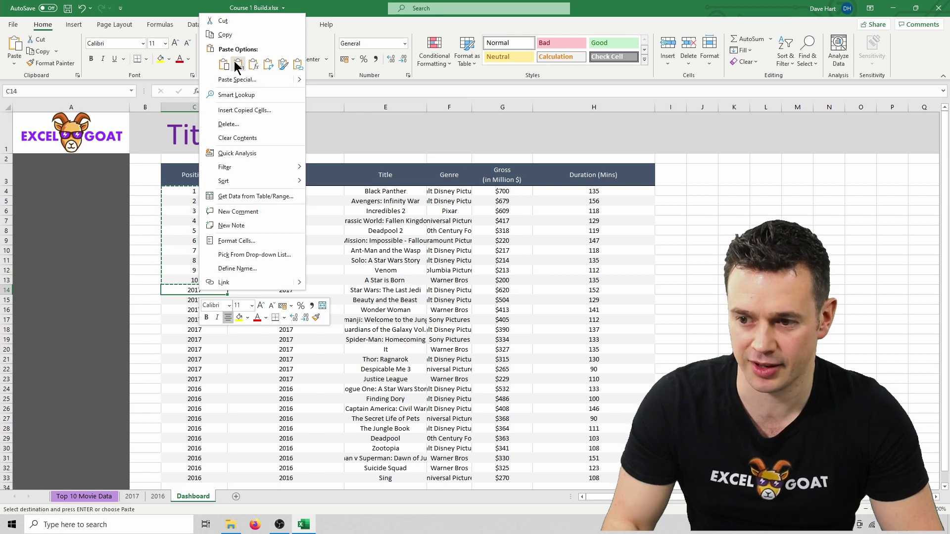
{"action": "left_click", "coordinate": [212, 70]}
{"action": "right_click", "coordinate": [194, 389]}
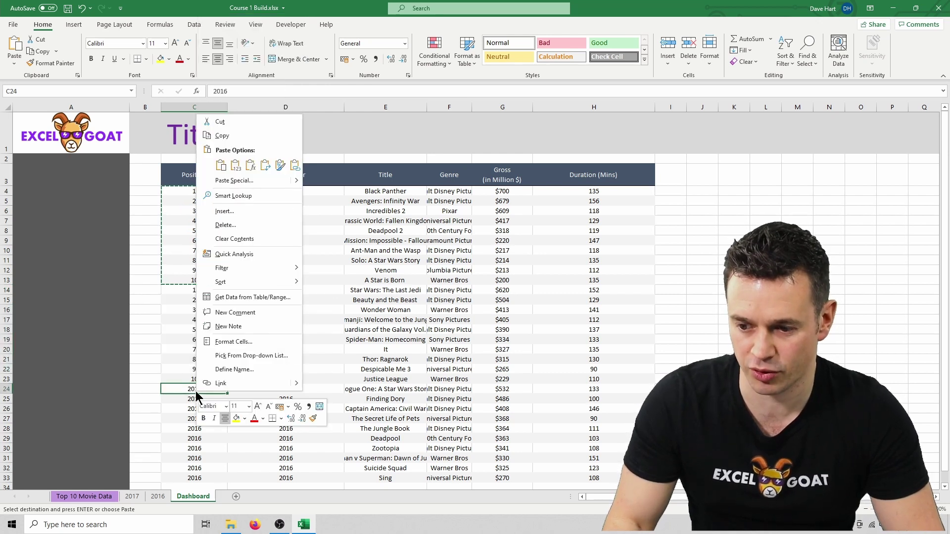
{"action": "left_click", "coordinate": [222, 165]}
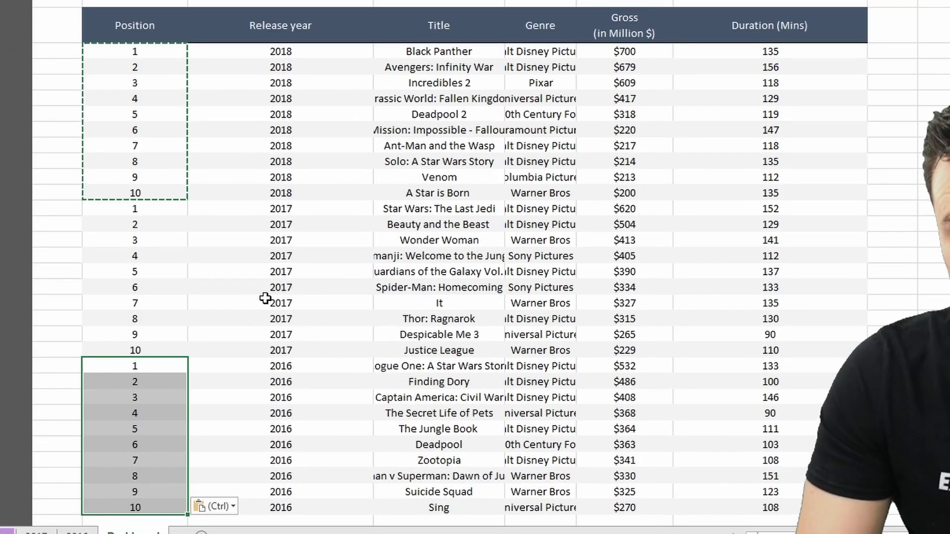
{"action": "key", "text": "Escape"}
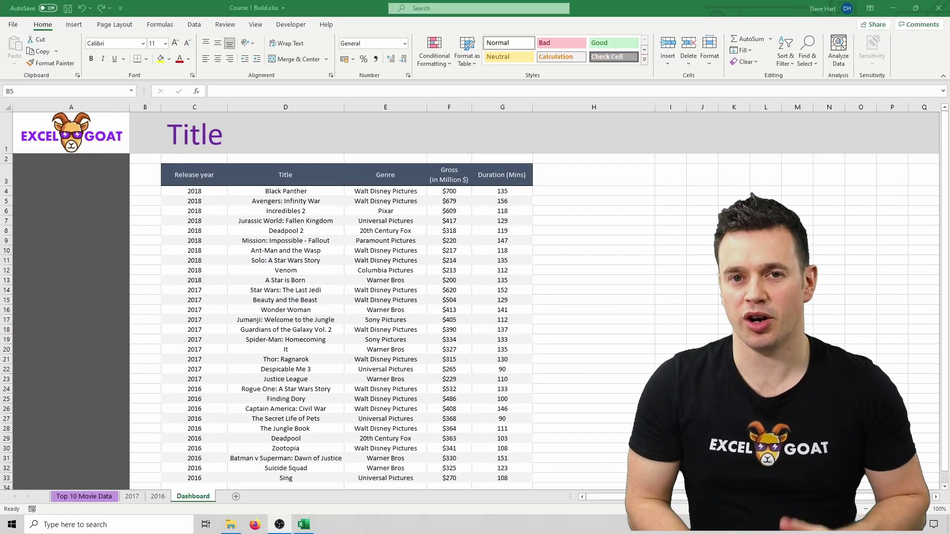
- Insert a blank column C so the table starts at column D
{"action": "left_click", "coordinate": [215, 108]}
{"action": "right_click", "coordinate": [215, 108]}
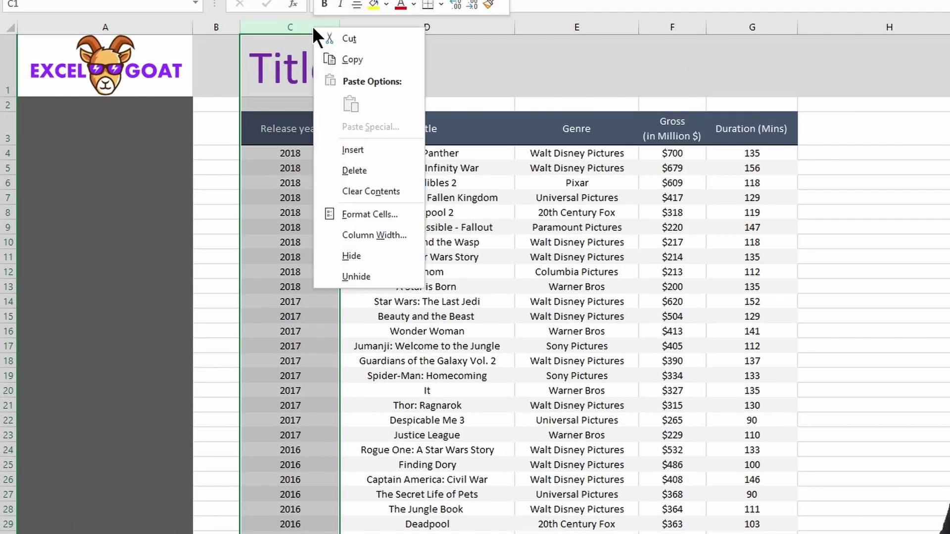
{"action": "left_click", "coordinate": [352, 149]}
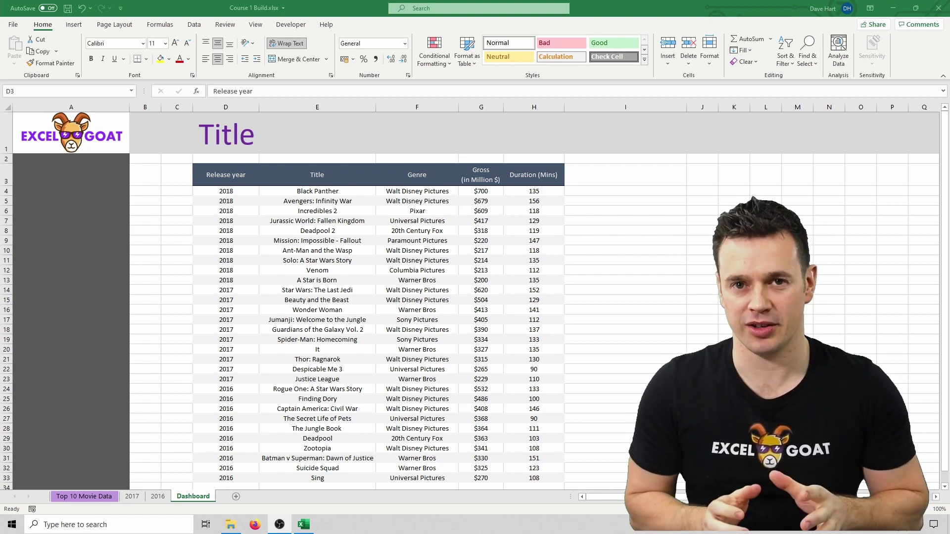
- Insert a test column D to see the Title box shift, then undo it
{"action": "left_click", "coordinate": [241, 134]}
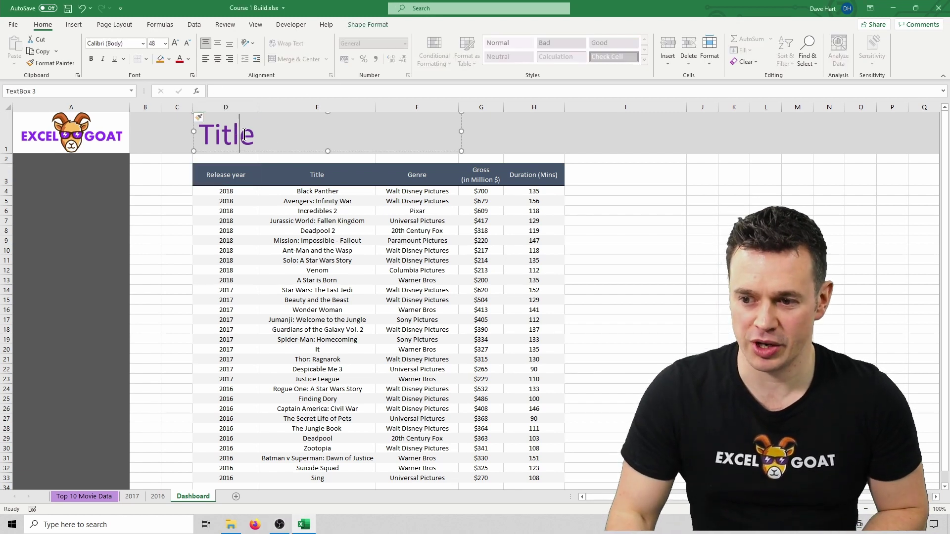
{"action": "left_click", "coordinate": [236, 106]}
{"action": "right_click", "coordinate": [236, 106]}
{"action": "left_click", "coordinate": [256, 186]}
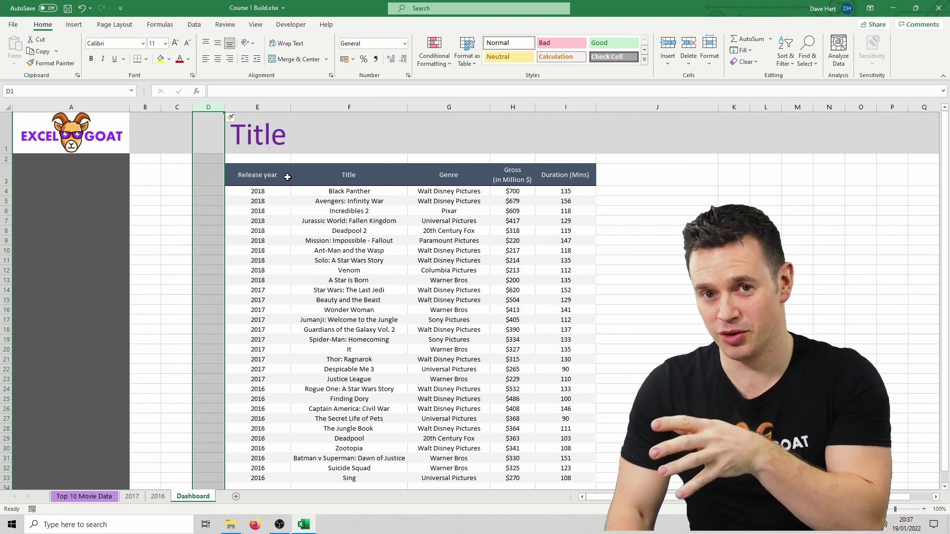
{"action": "key", "text": "ctrl+z"}
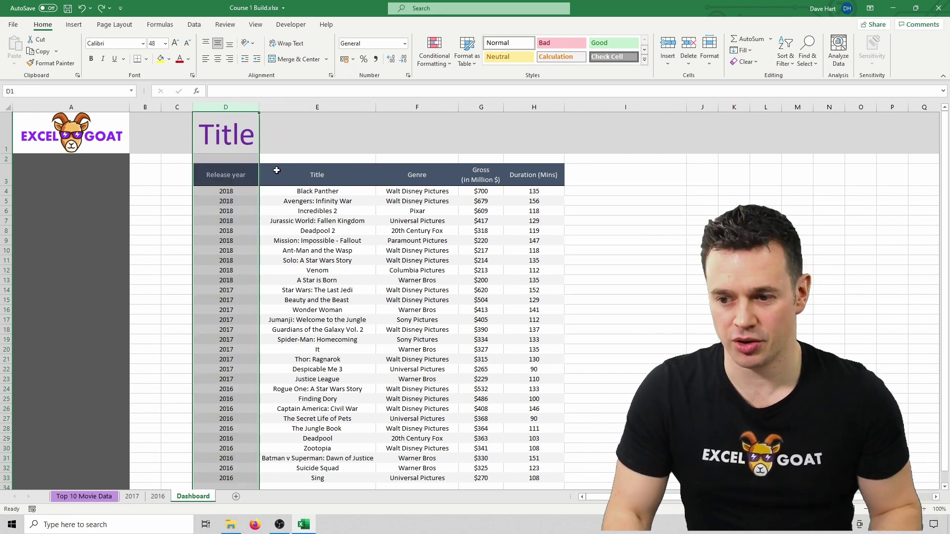
- Set the Title text box to 'Don't move or size with cells' in Format Shape properties
{"action": "left_click", "coordinate": [249, 137]}
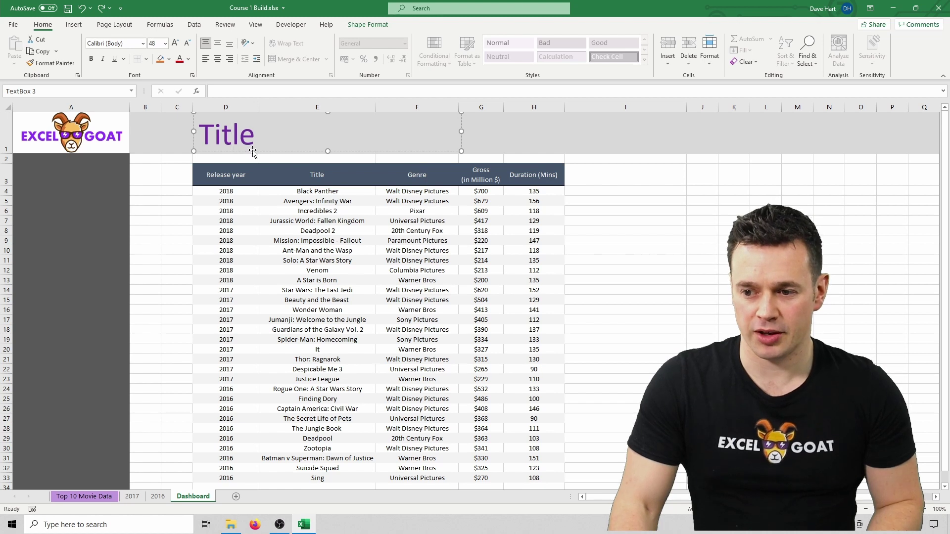
{"action": "right_click", "coordinate": [252, 152]}
{"action": "left_click", "coordinate": [304, 396]}
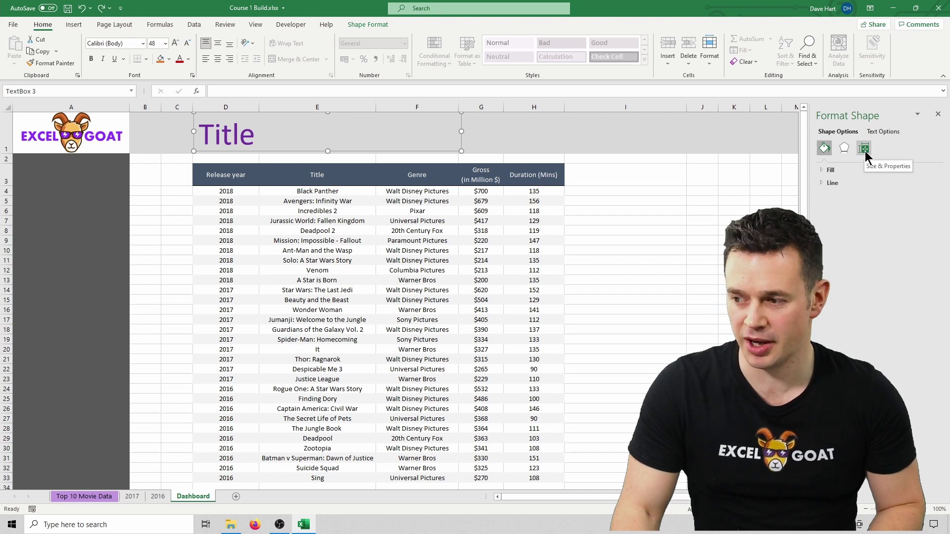
{"action": "left_click", "coordinate": [866, 149]}
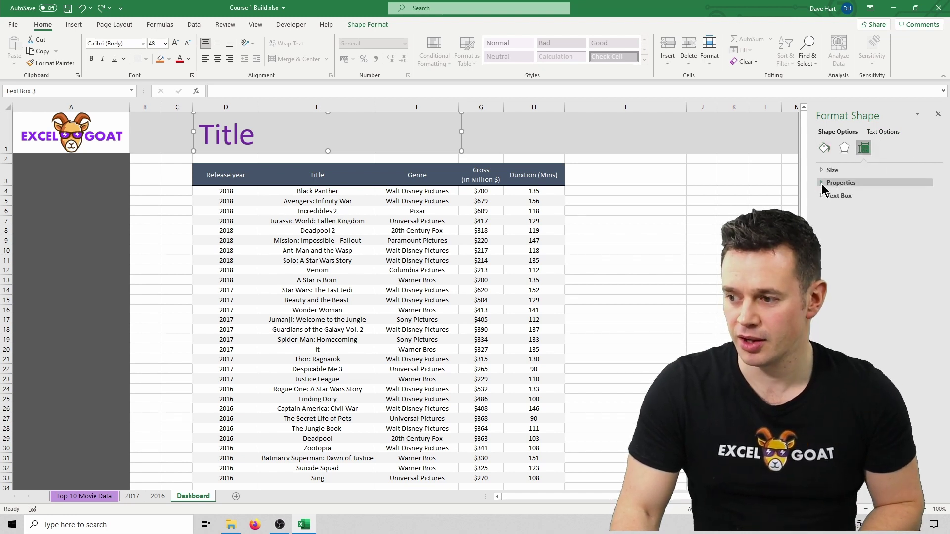
{"action": "left_click", "coordinate": [840, 183]}
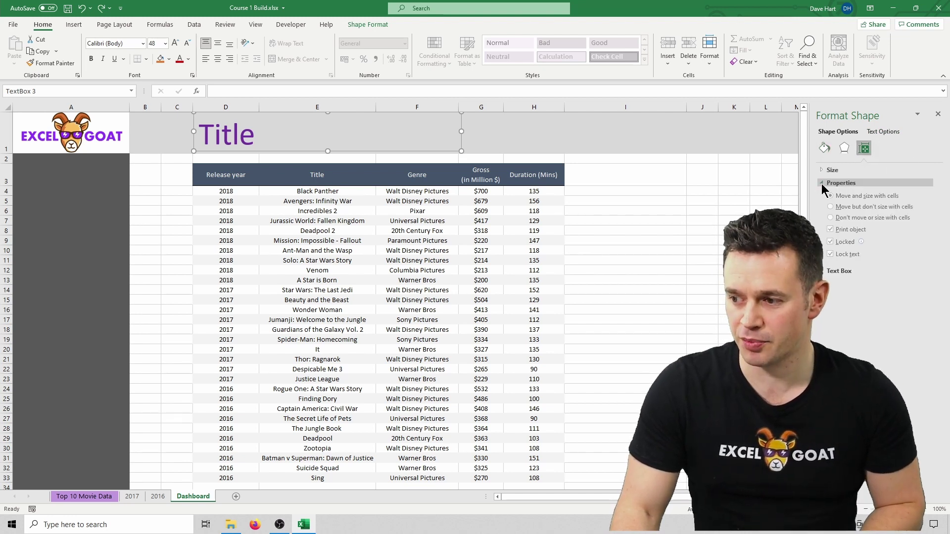
{"action": "left_click", "coordinate": [831, 219]}
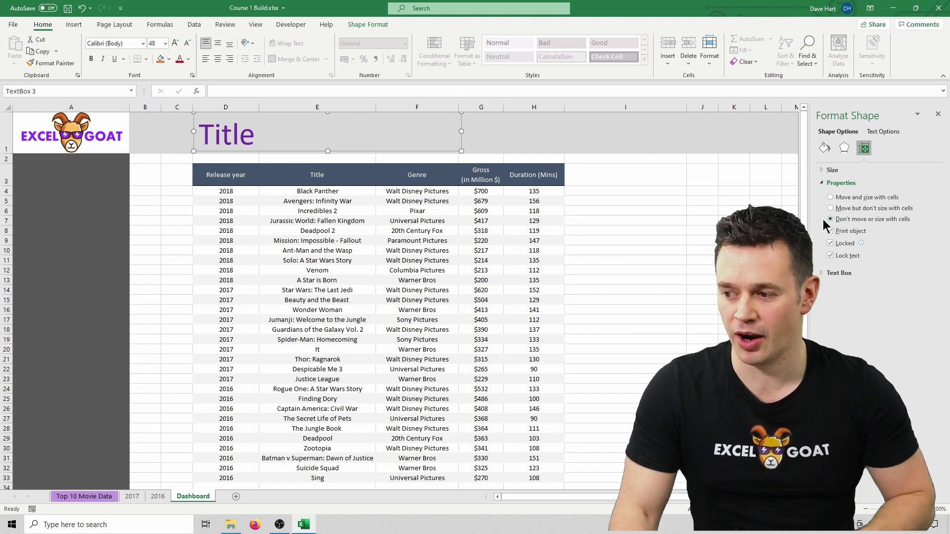
{"action": "left_click", "coordinate": [938, 116]}
- Insert a new column D for positions while the Title box stays in place
{"action": "right_click", "coordinate": [225, 107]}
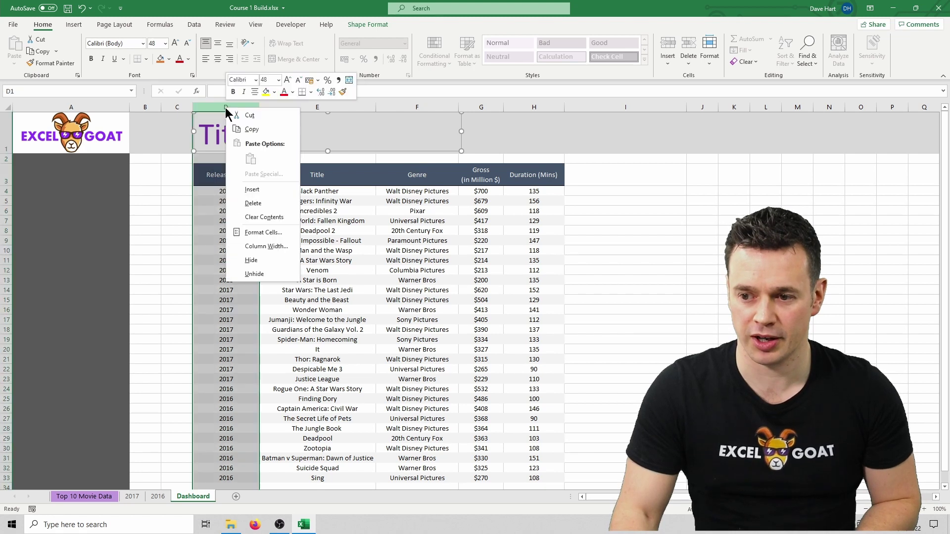
{"action": "left_click", "coordinate": [258, 187]}
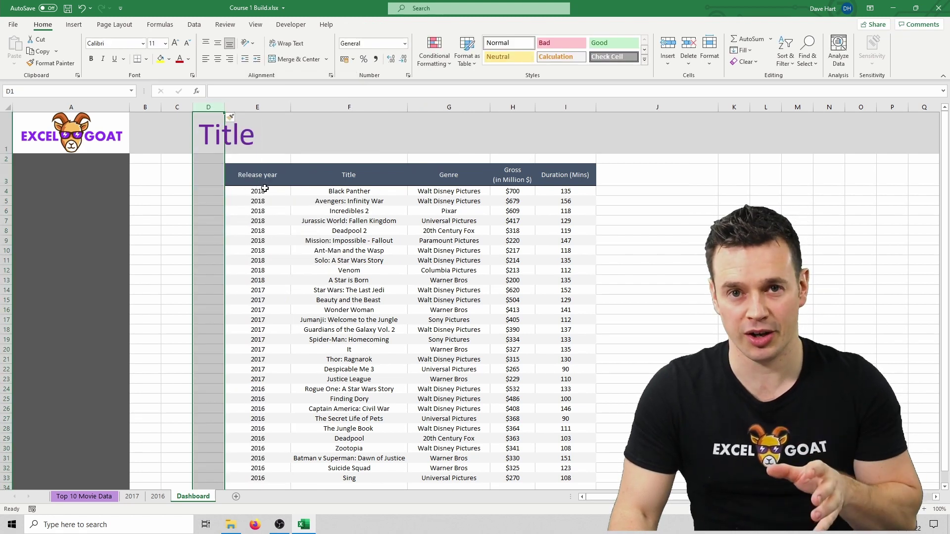